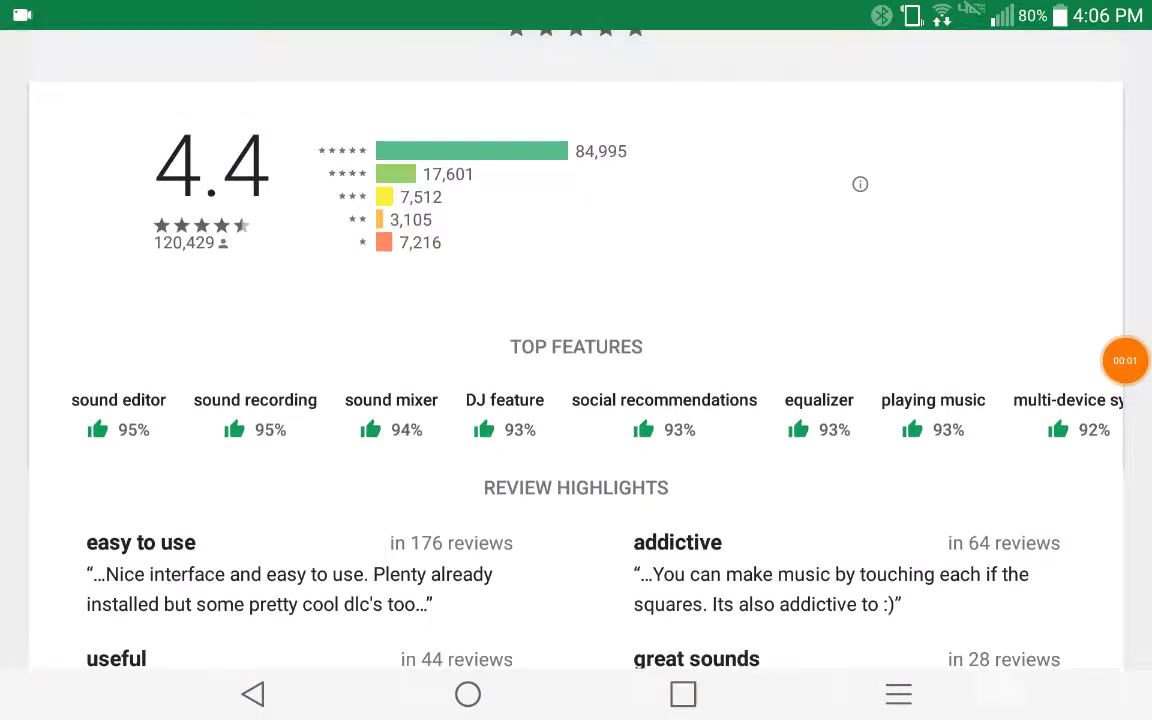
scroll(576, 400, "up", 8)
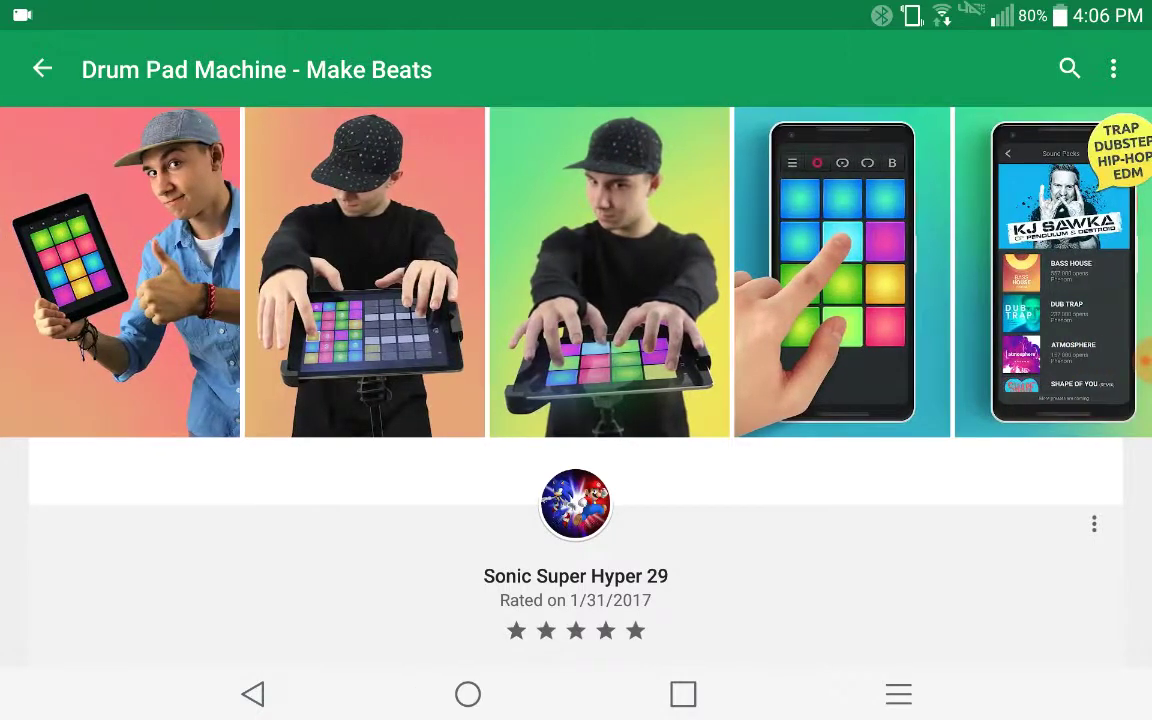
scroll(576, 400, "up", 10)
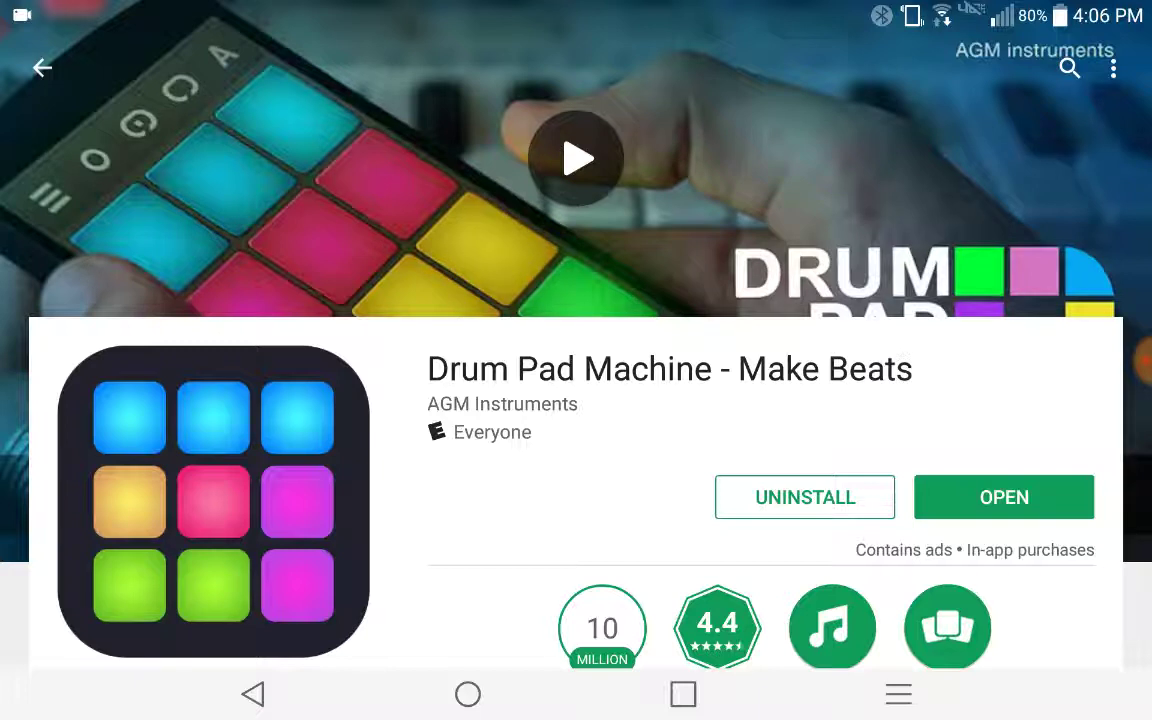
scroll(576, 400, "down", 10)
scroll(576, 400, "down", 10)
scroll(576, 400, "down", 10)
scroll(576, 400, "down", 2)
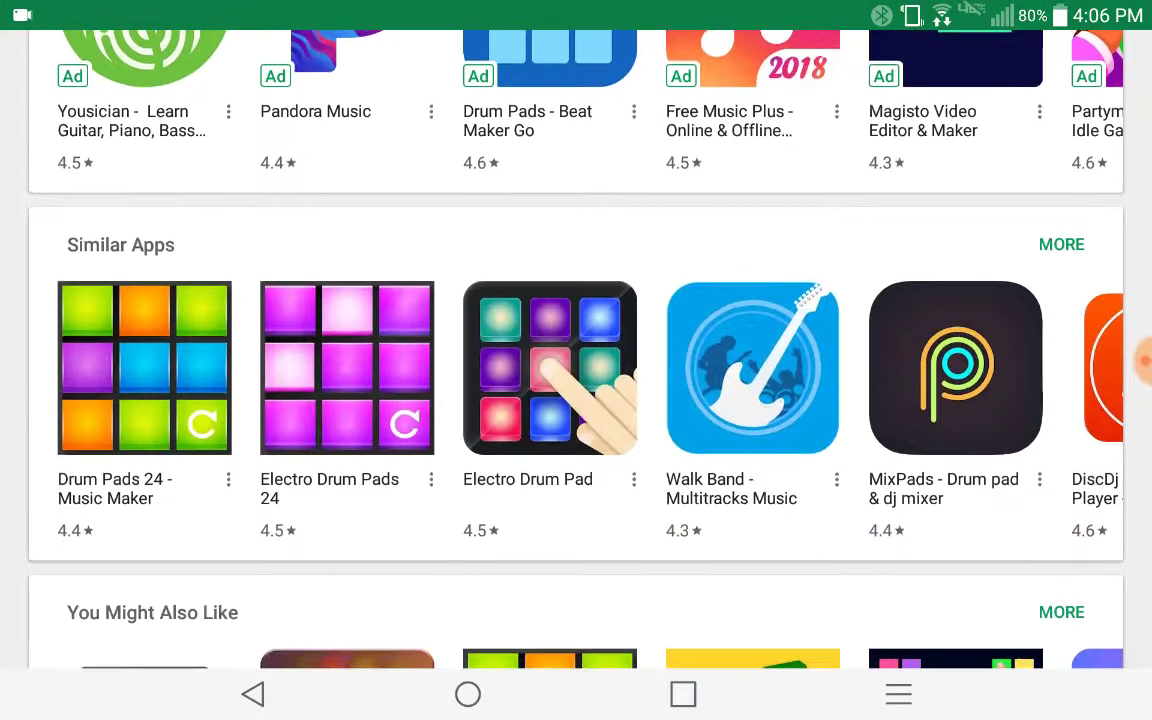
left_click_drag(900, 440, 300, 440)
Step: Swipe the Similar Apps carousel and open the Electro Drum Pad listing
left_click_drag(300, 370, 680, 370)
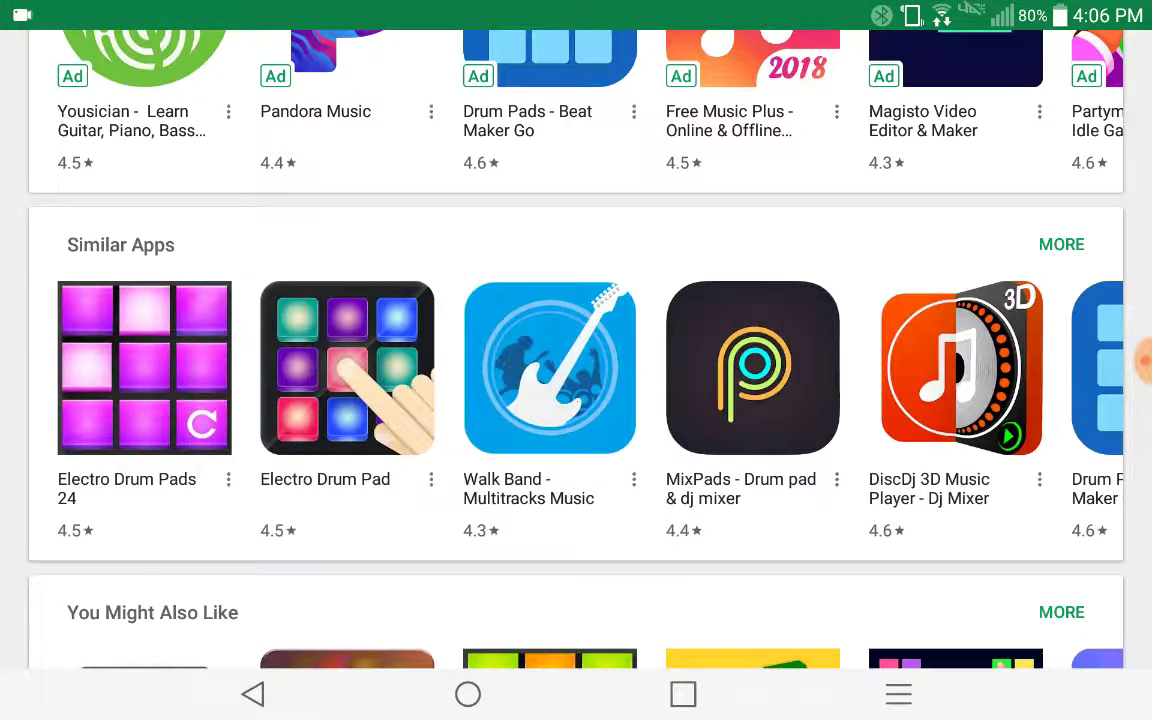
left_click(347, 368)
scroll(576, 400, "down", 5)
scroll(576, 400, "down", 3)
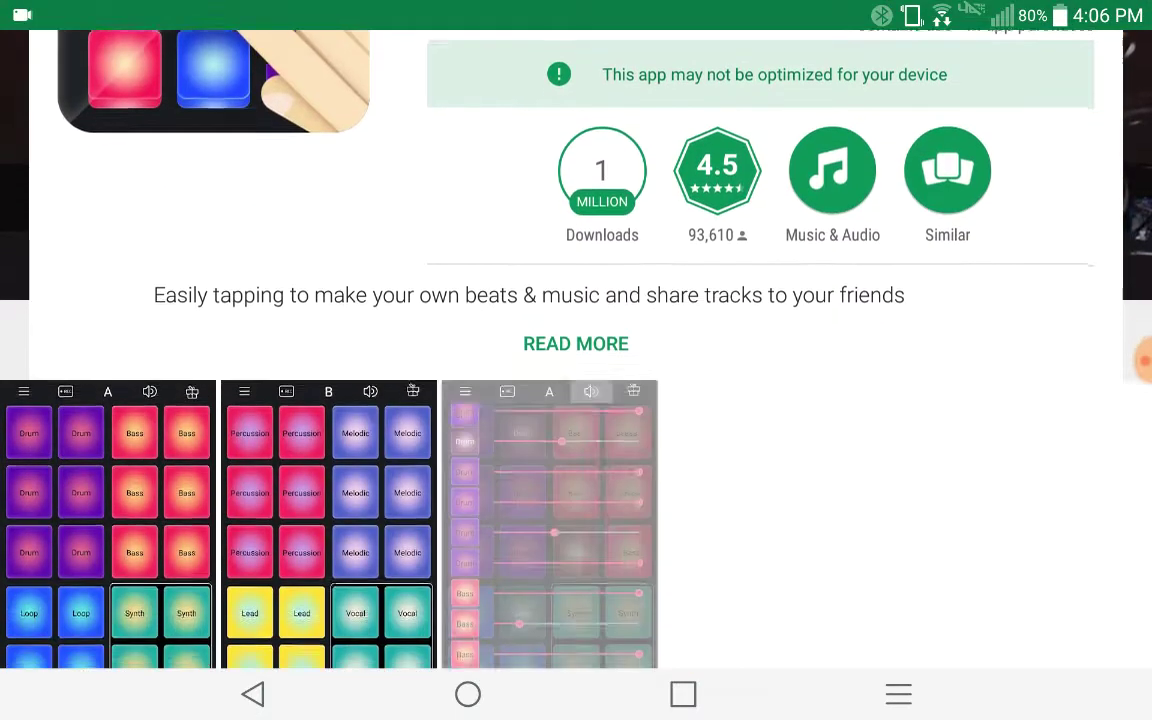
scroll(576, 400, "down", 2)
left_click_drag(700, 500, 540, 500)
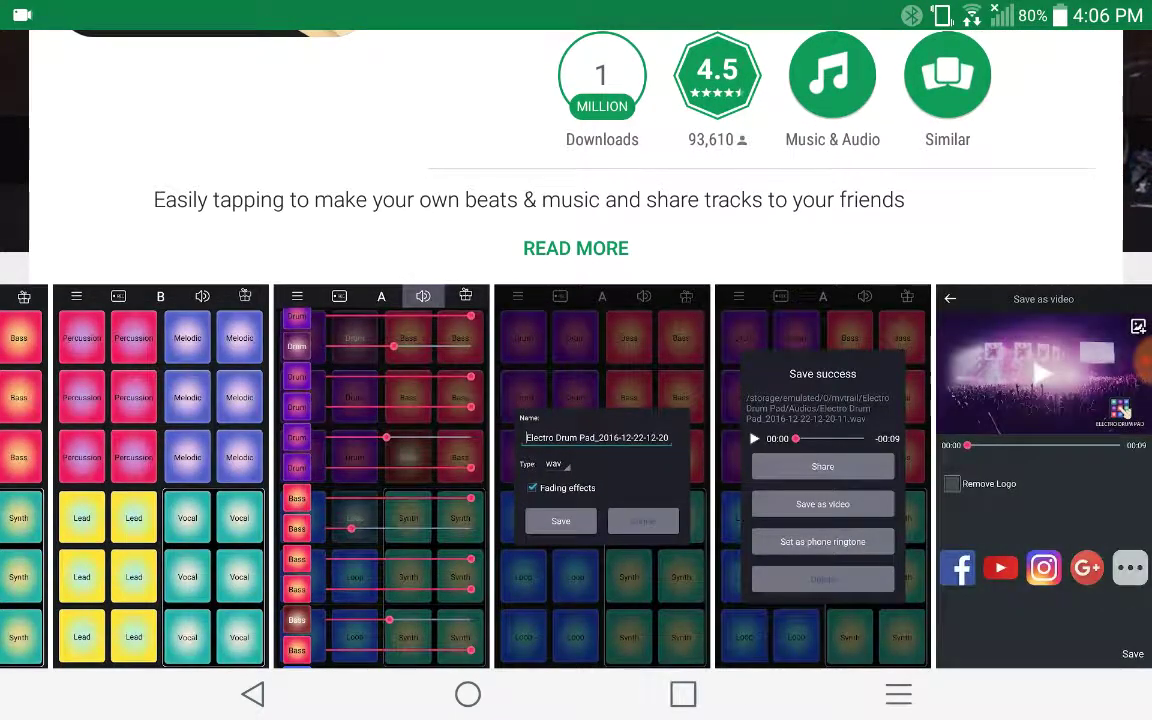
Step: Browse Electro Drum Pad's screenshots, then swipe the Play Store away in Recents
mouse_move(400, 450)
left_mouse_down()
mouse_move(480, 450)
mouse_move(400, 450)
left_mouse_up()
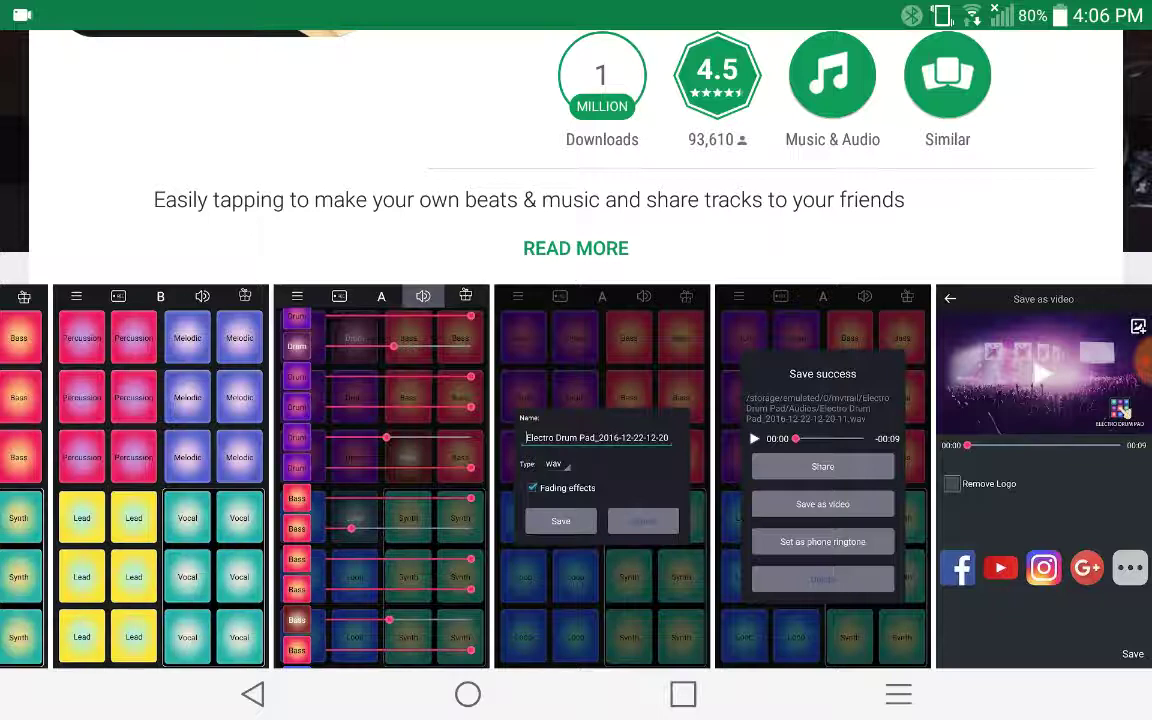
scroll(576, 400, "up", 5)
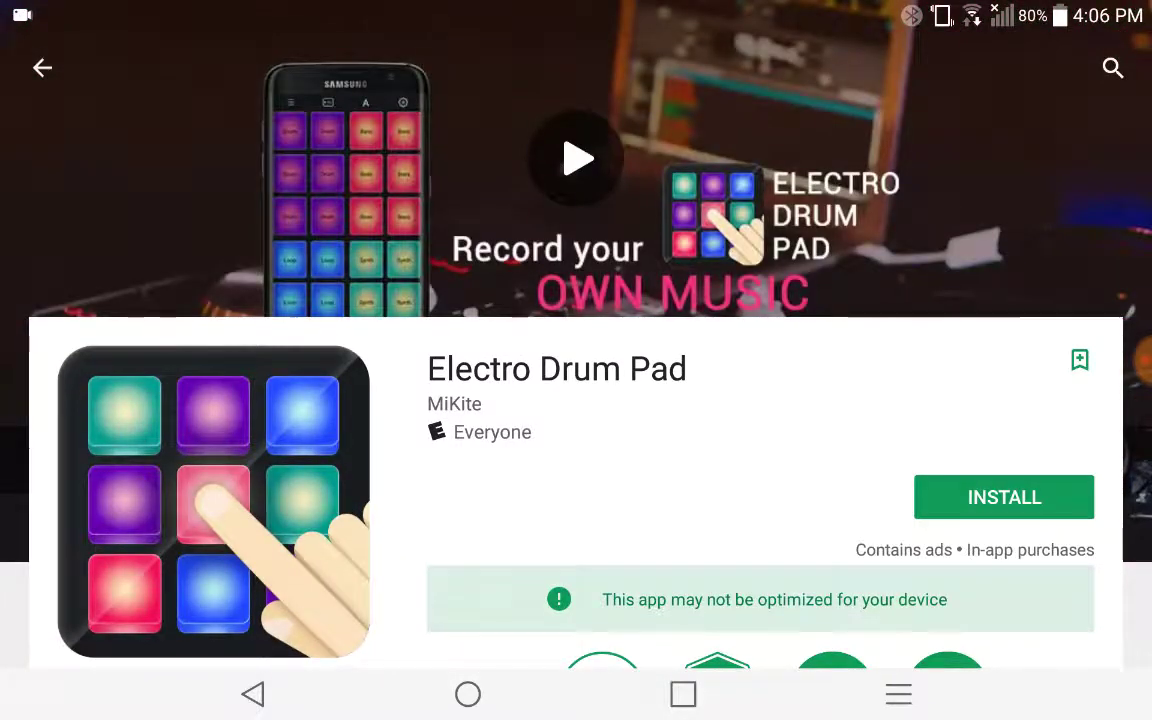
scroll(576, 400, "down", 8)
left_click(898, 693)
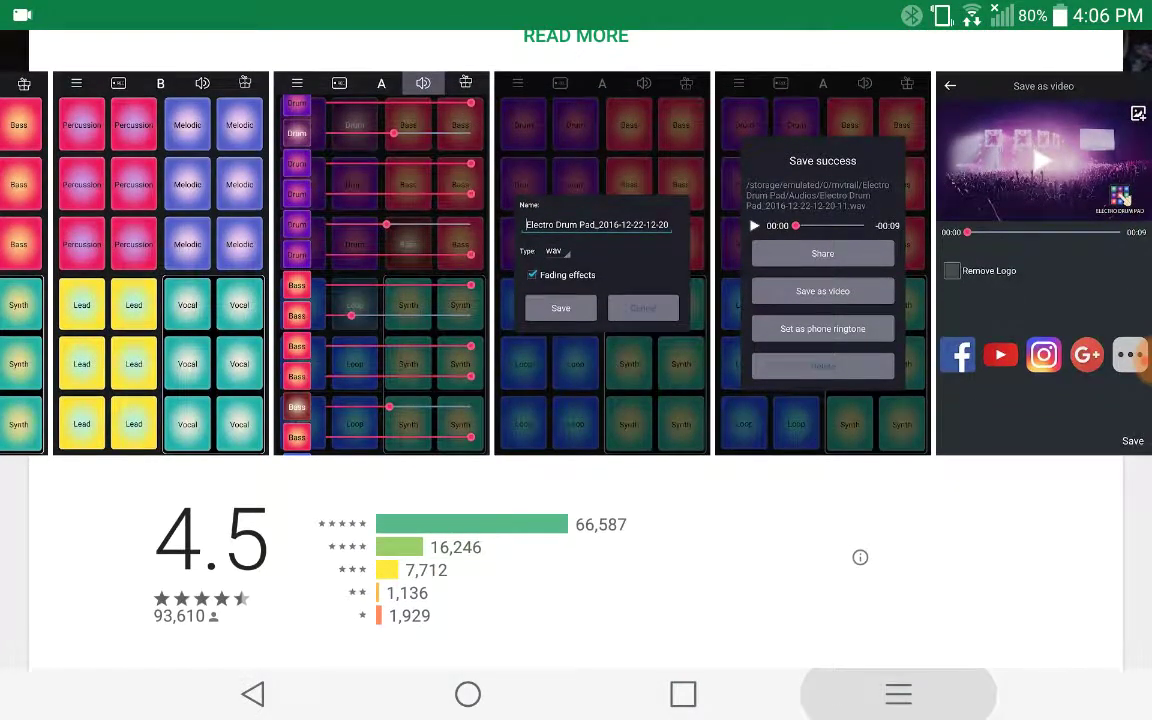
left_click_drag(500, 330, 1050, 330)
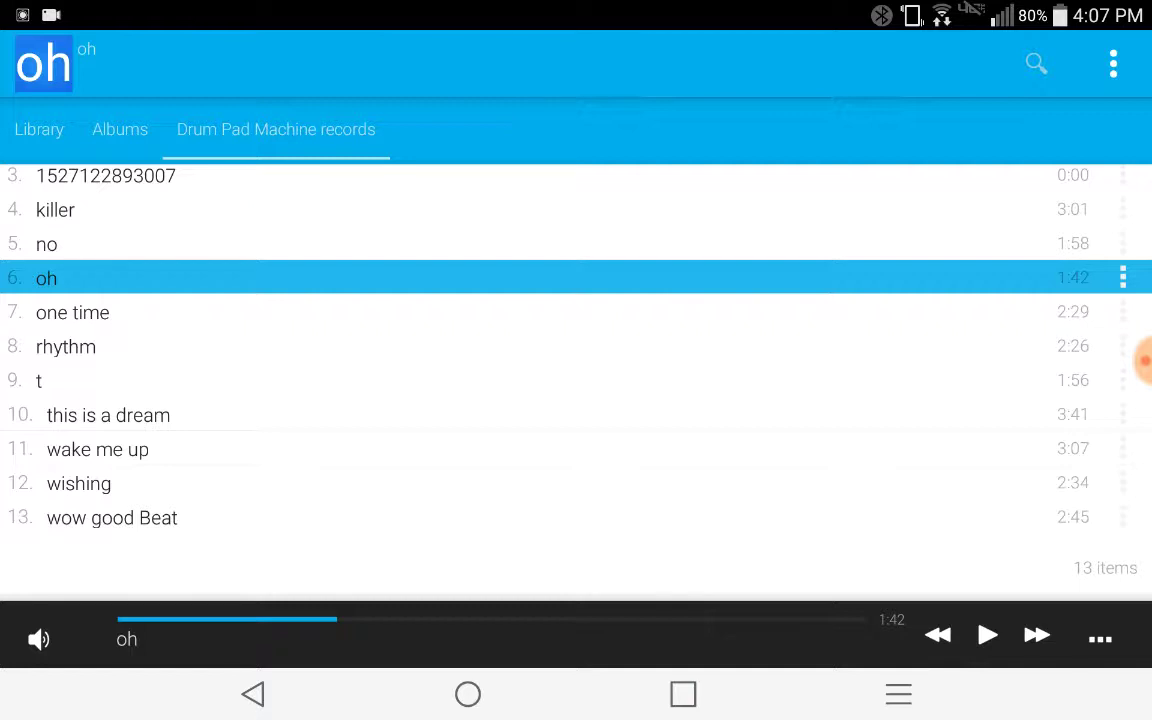
Step: Bring up the volume controls with the volume-down key
key("XF86AudioLowerVolume")
Step: Set the media volume to maximum in the expanded volume panel
left_click(771, 39)
key("XF86AudioLowerVolume")
key("XF86AudioRaiseVolume")
left_click(79, 483)
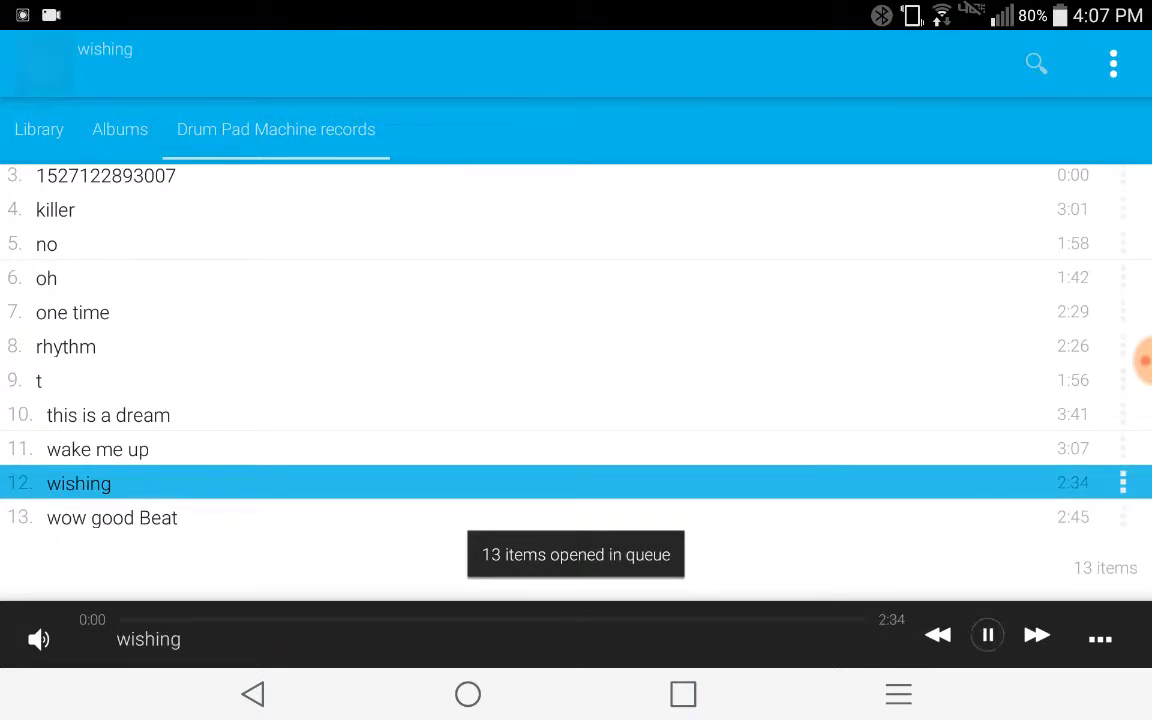
left_click(987, 636)
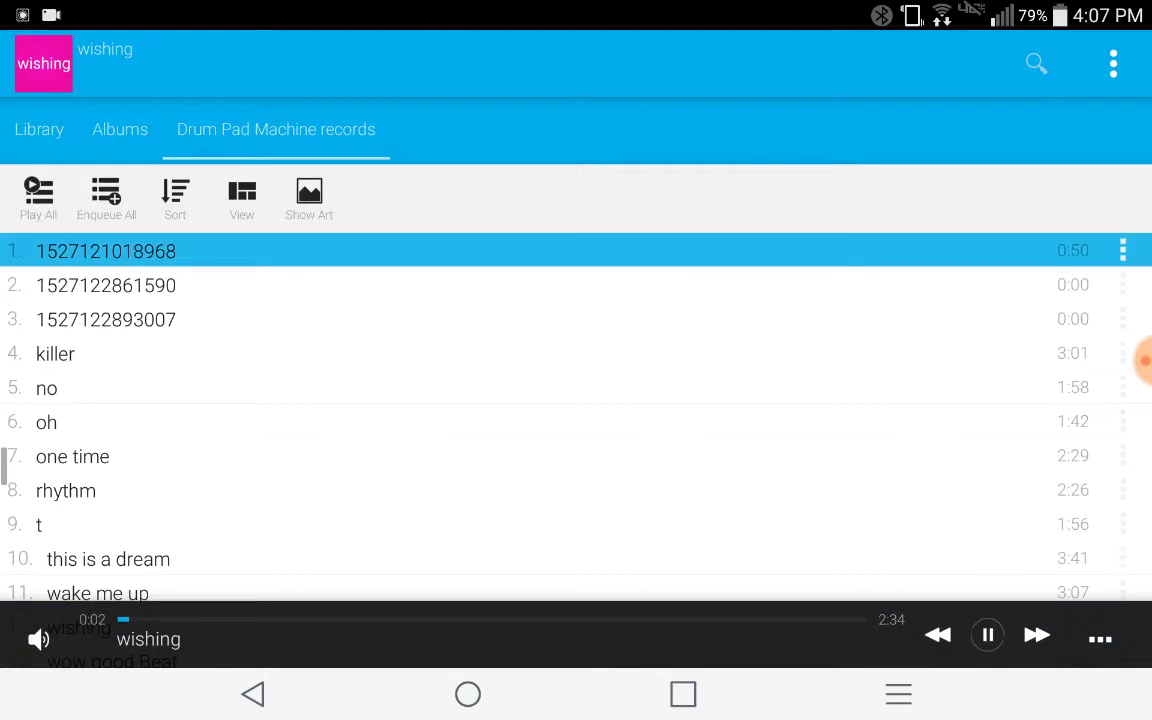
left_click(987, 635)
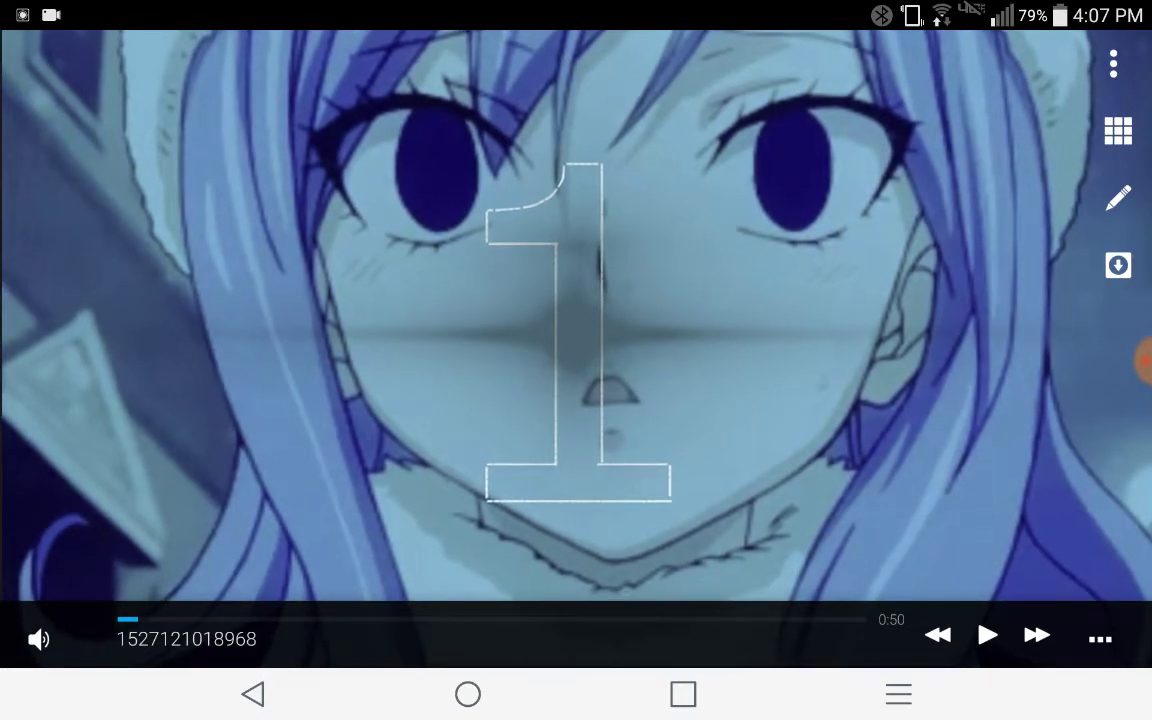
left_click(1140, 360)
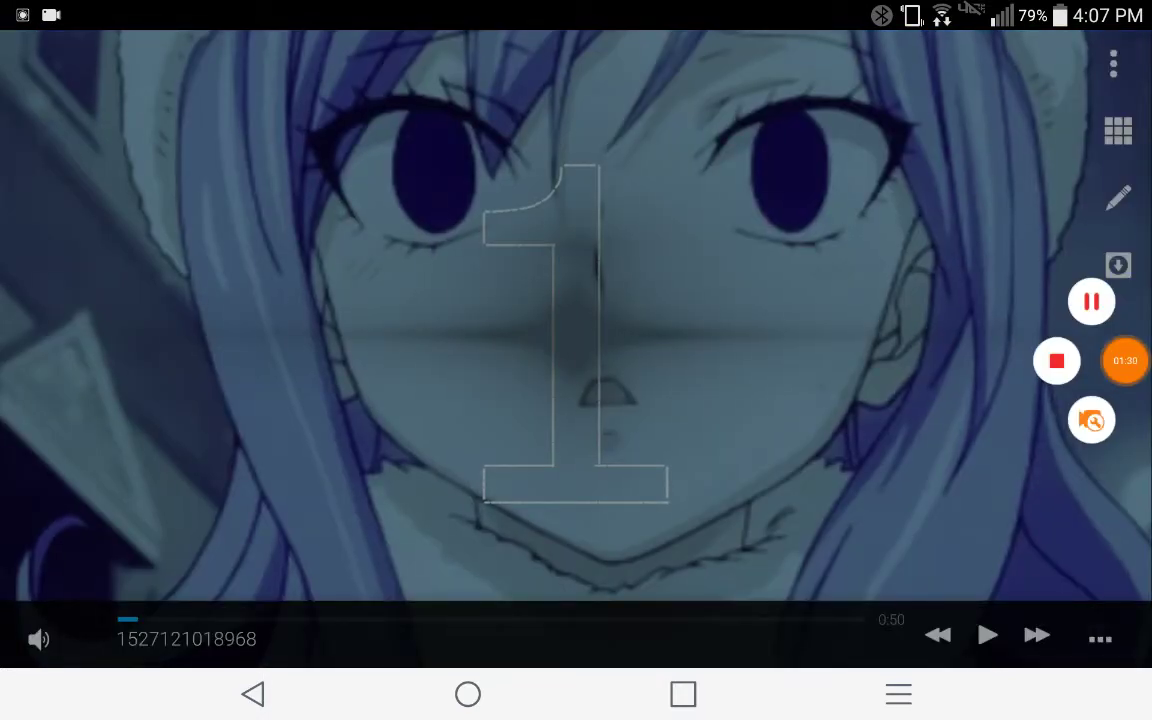